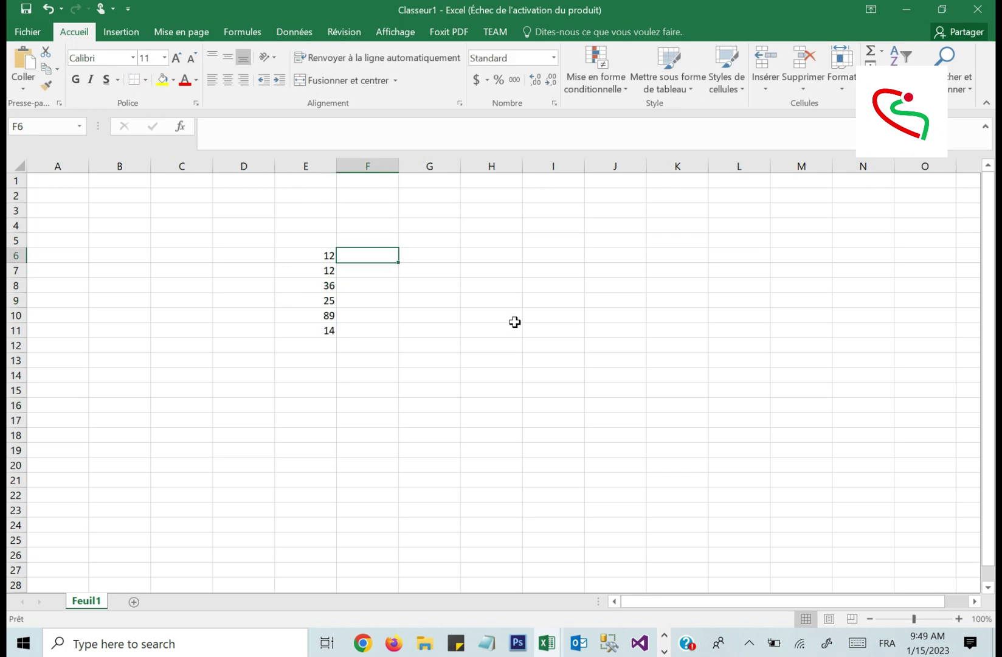
Fill cells F6 to F11 with 758, 95, kjh, ,kjh, 25 and df
key(F2)
text(758)
key(Return)
text(95)
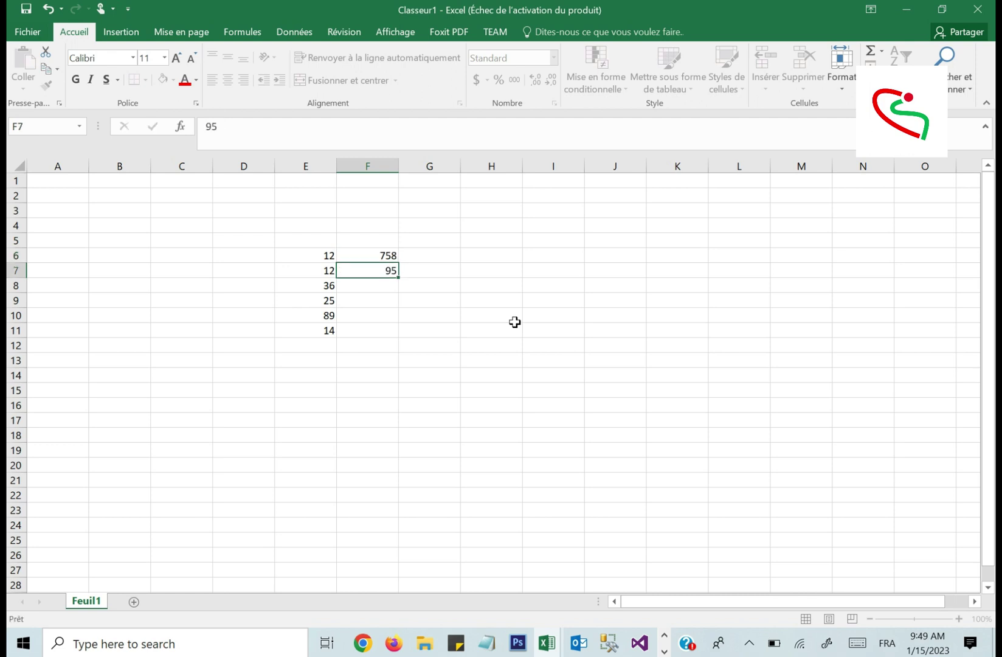
key(Return)
text(kjh)
key(Return)
text(,kjh)
key(Return)
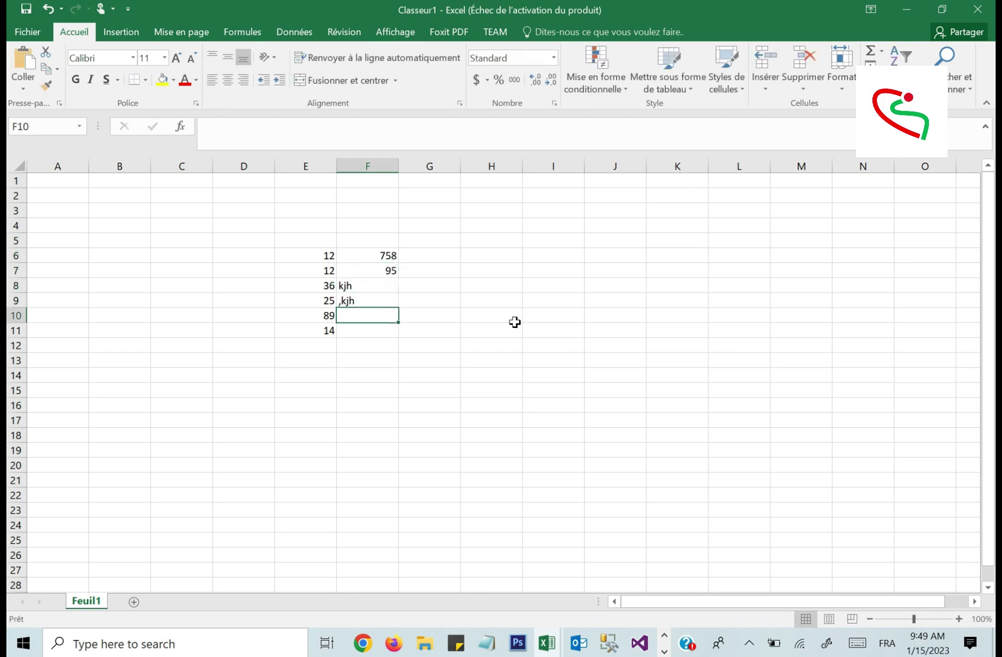
text(25)
key(Return)
text(d)
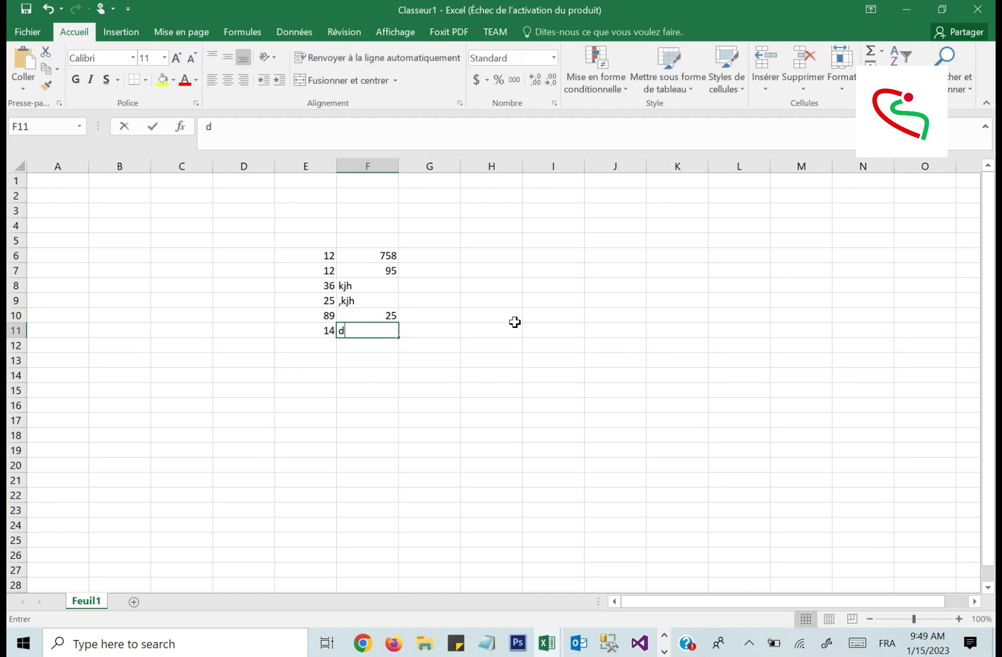
text(f)
key(Return)
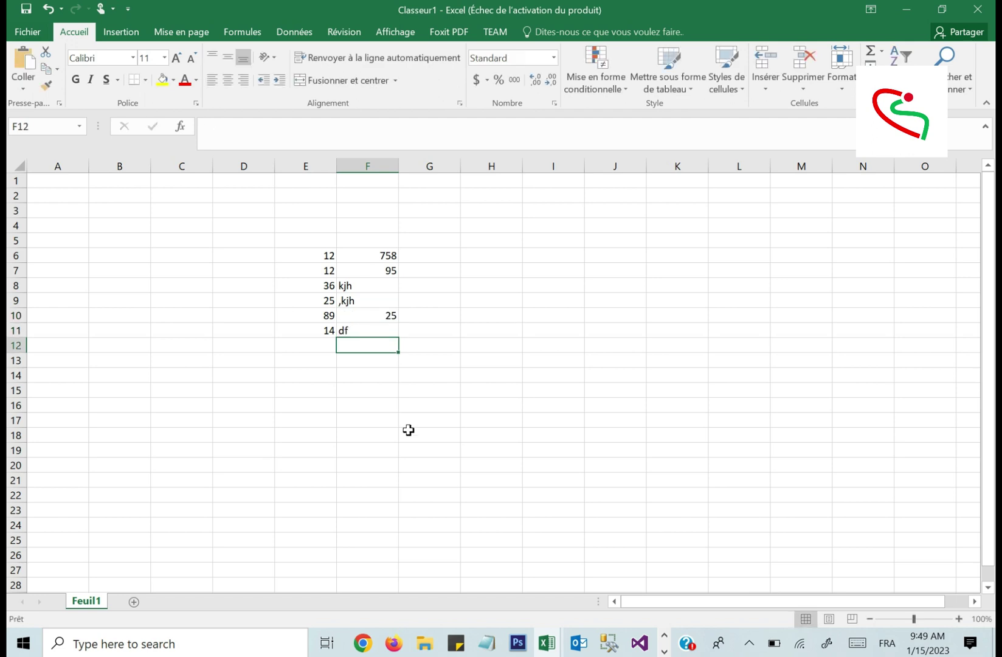
Insert a blank cell at E8, shifting the existing cells down
click(329, 290)
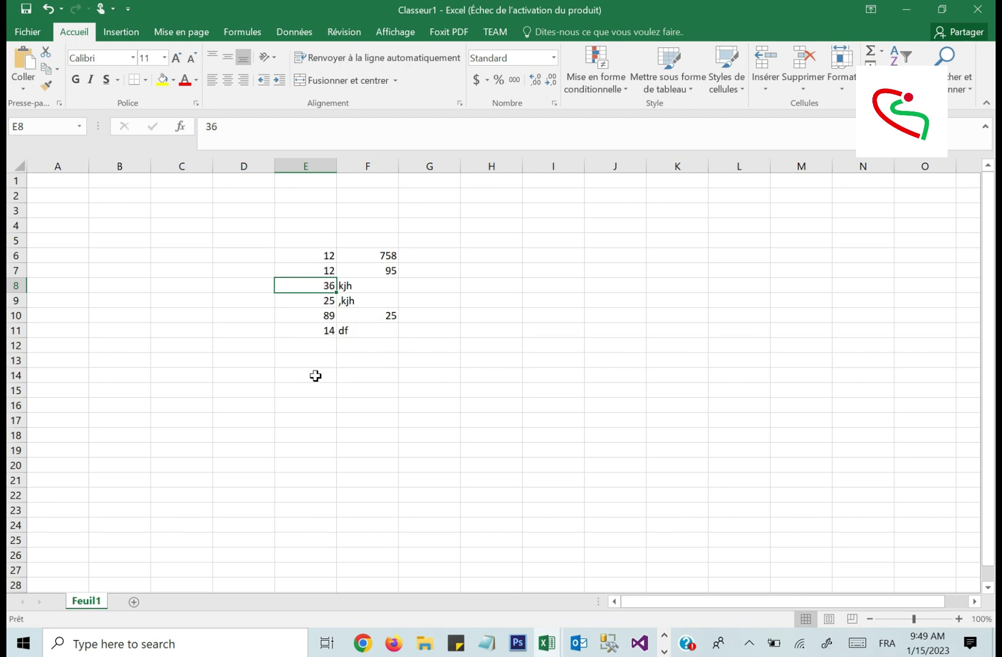
right_click(312, 285)
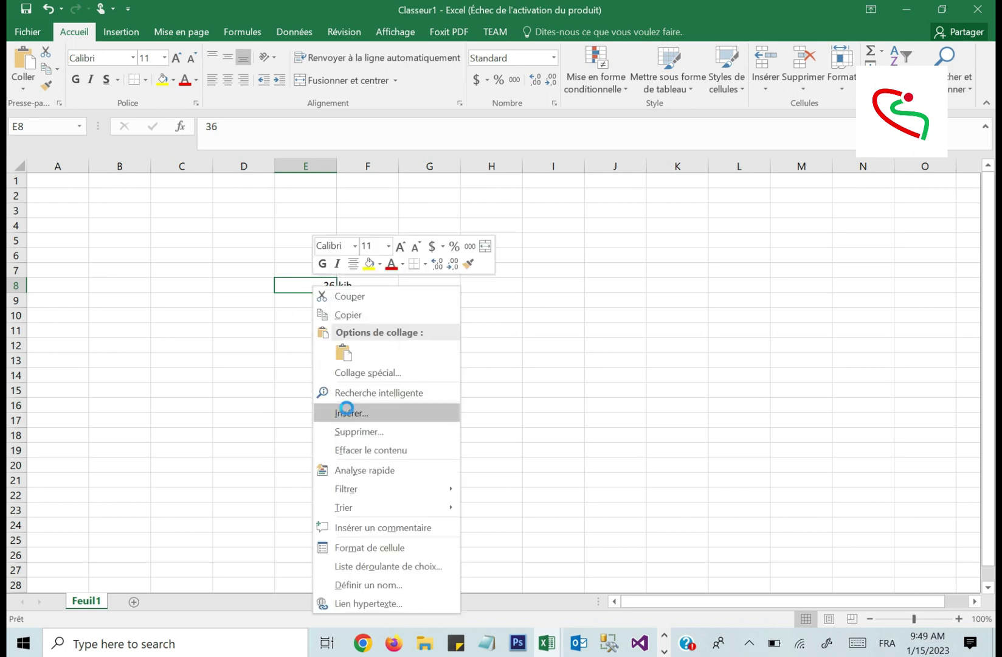
key(Escape)
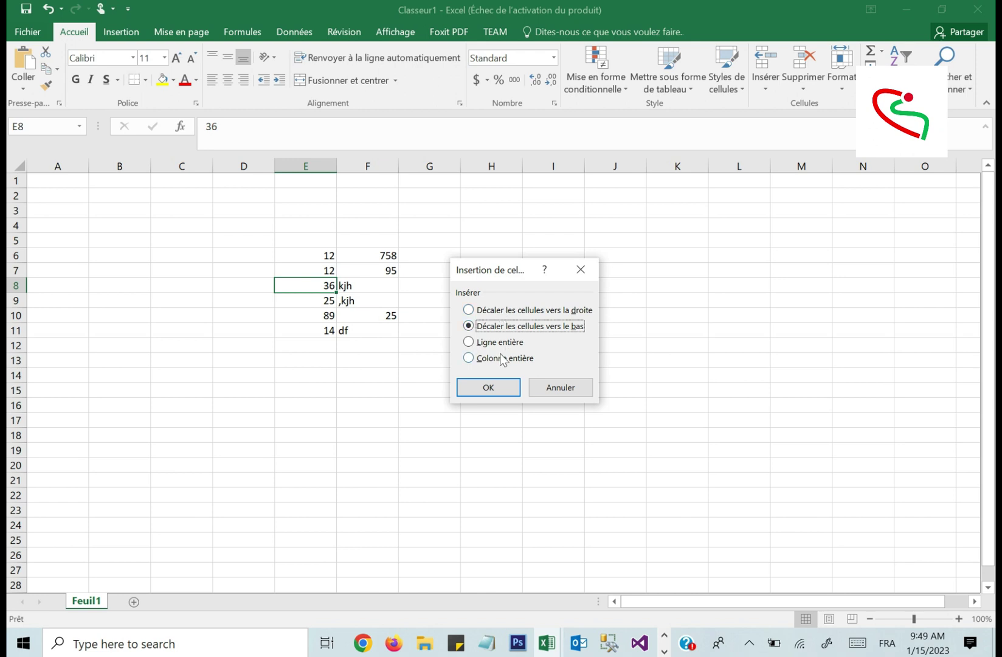
click(488, 390)
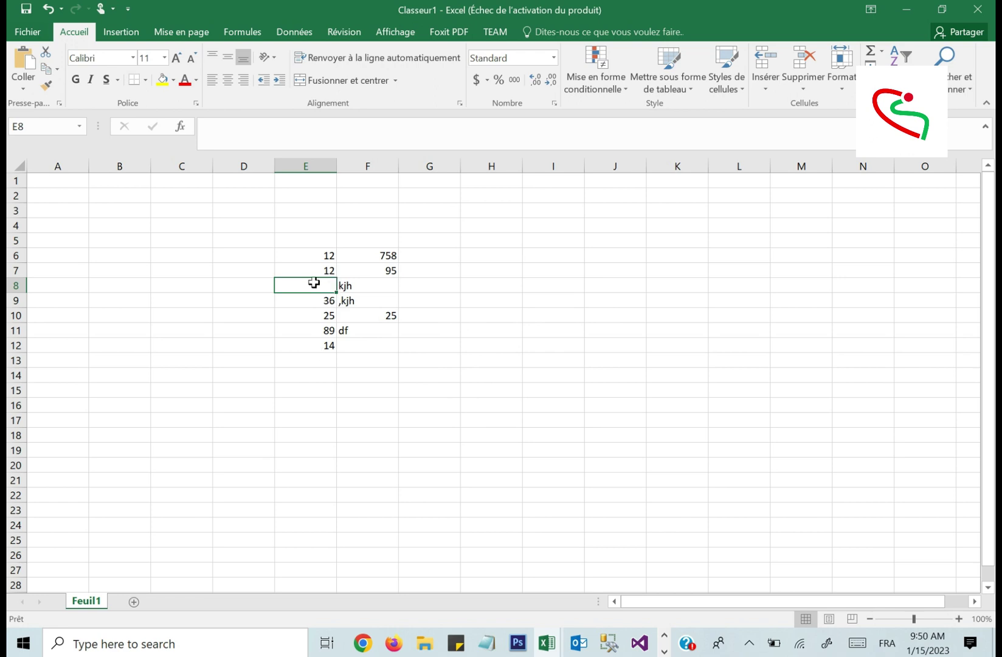
Insert a blank cell at F8, shifting the existing cell content to the right
click(356, 286)
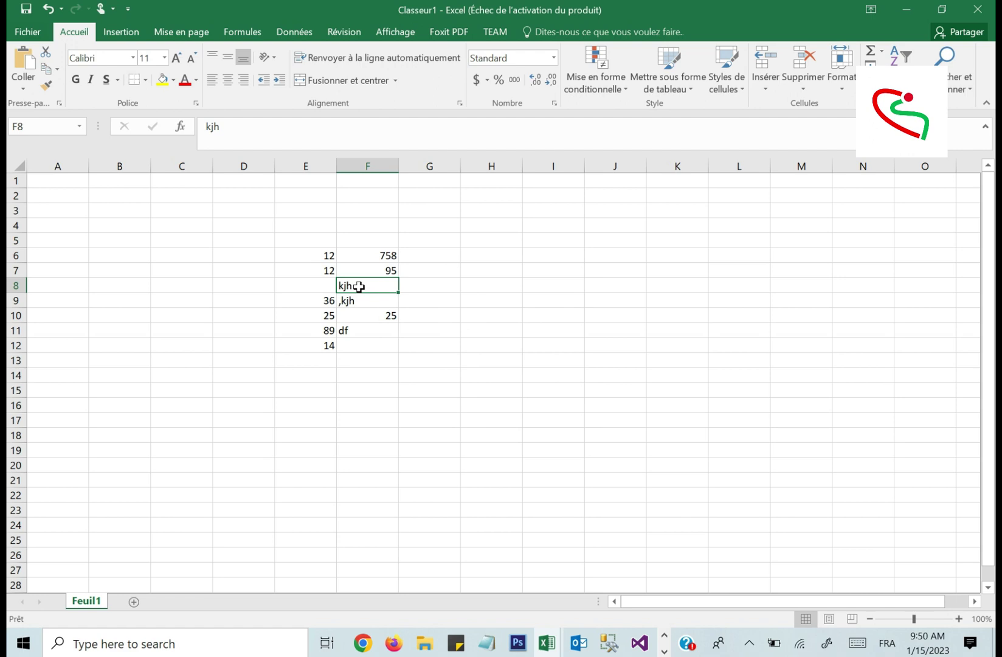
right_click(358, 287)
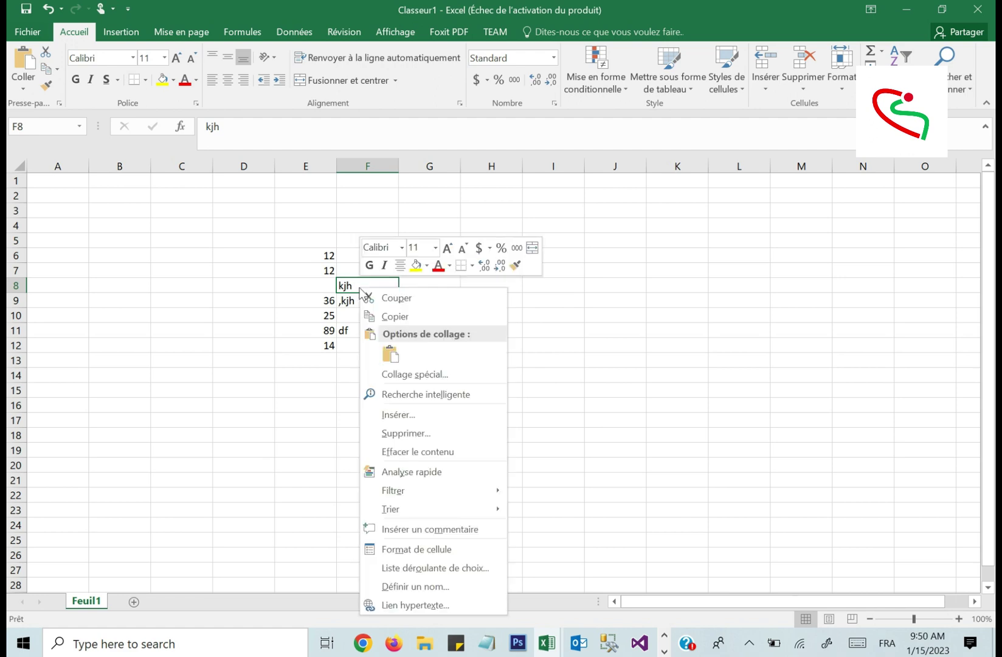
click(411, 422)
click(403, 392)
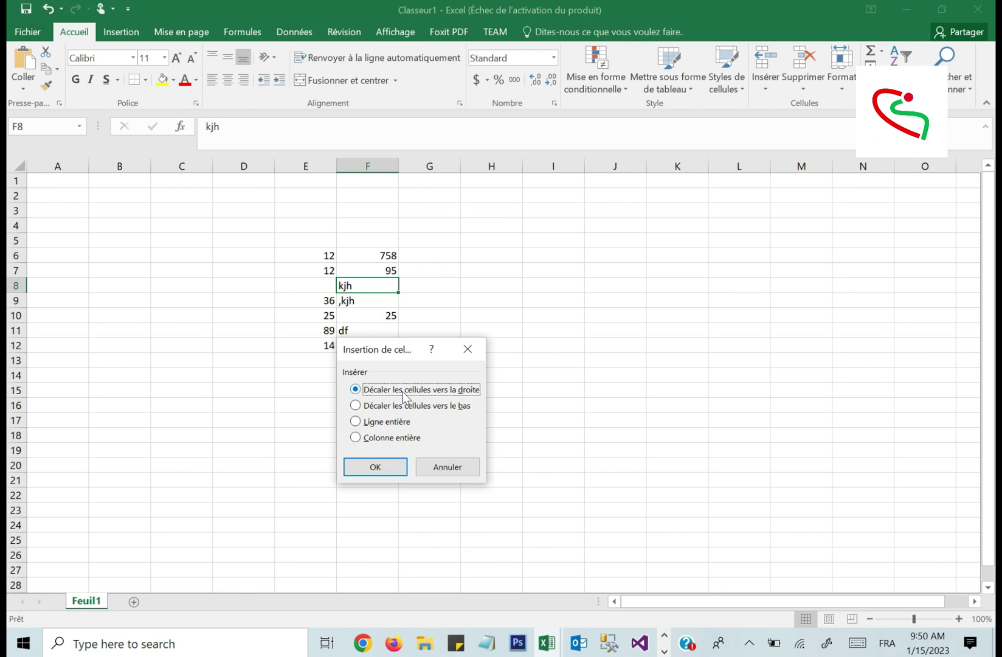
click(382, 468)
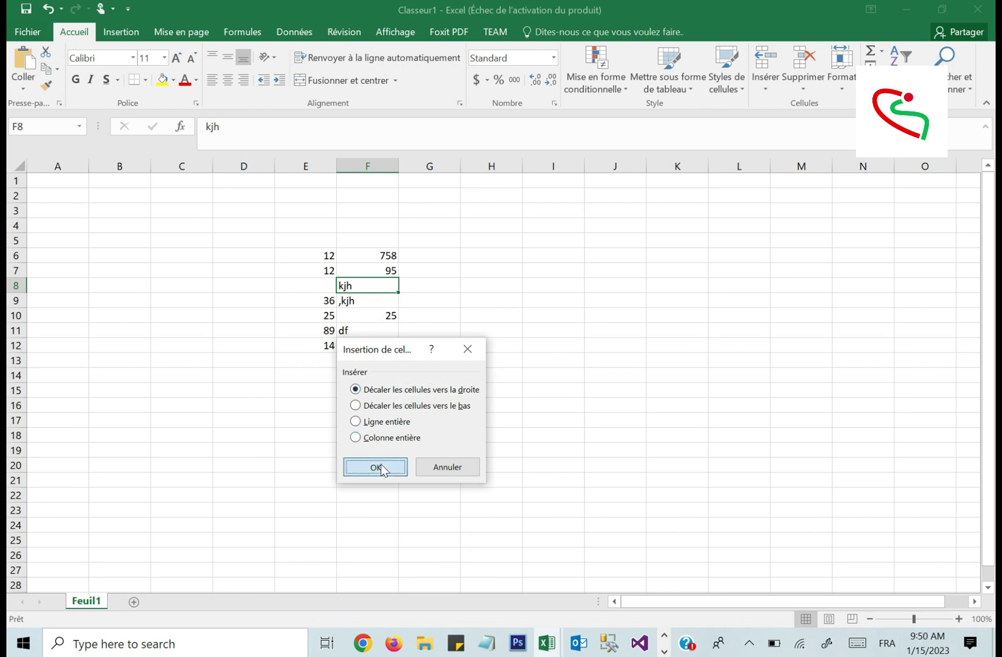
click(381, 467)
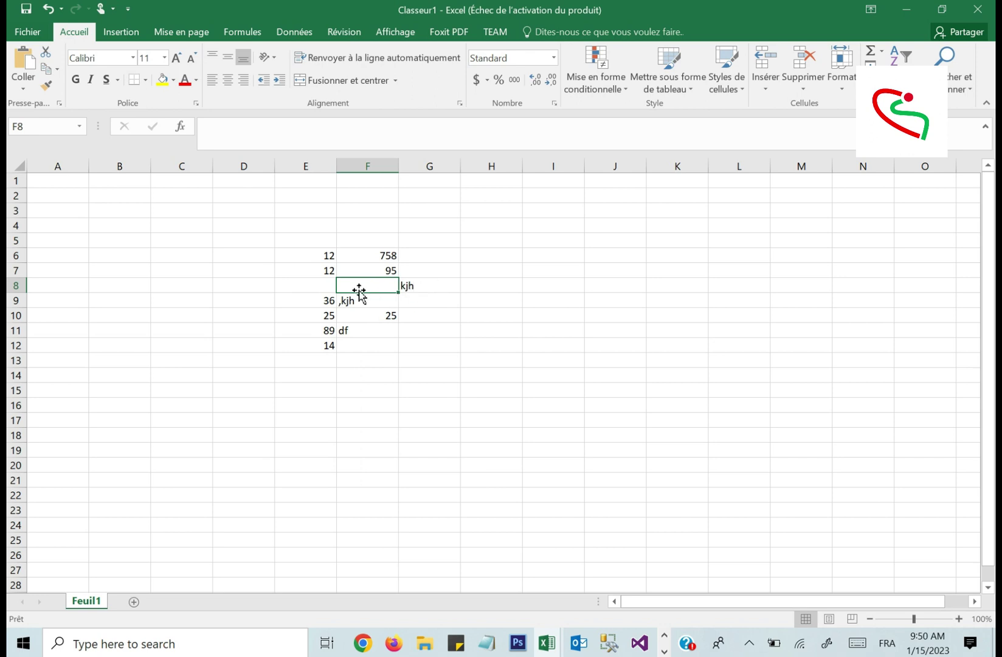
Fill the blank cells F8 and E8 with yellow
click(163, 79)
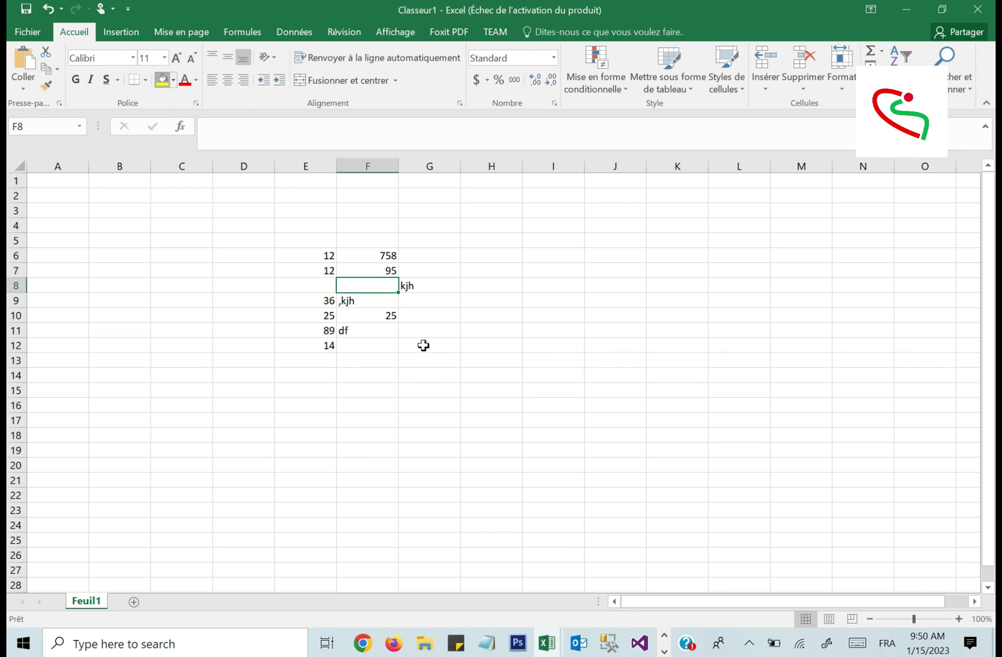
click(324, 283)
click(163, 79)
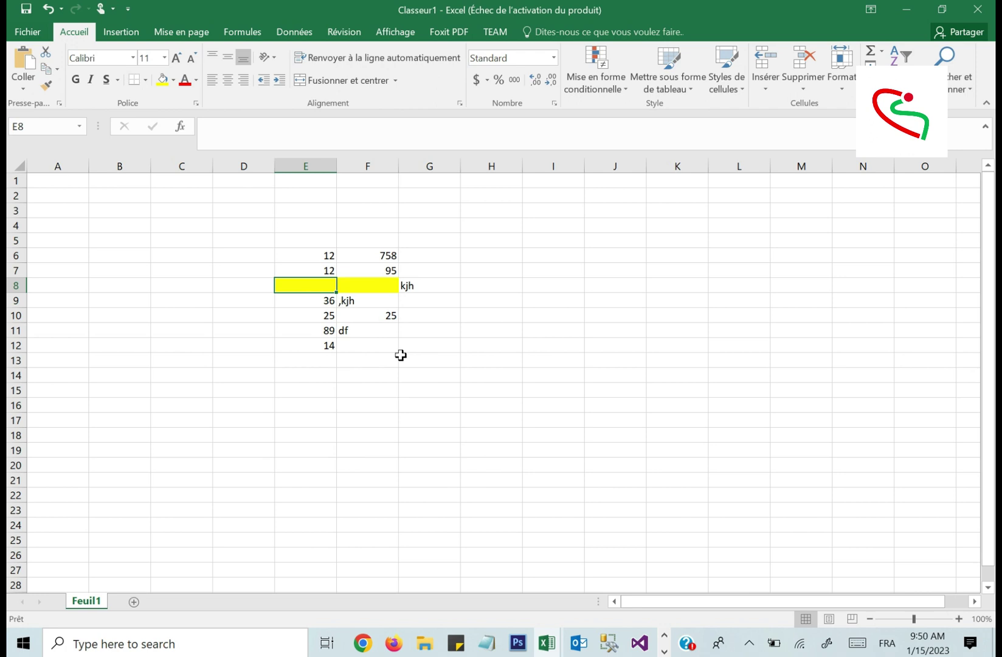
Insert an entire row at cell E10 using the cell insertion options
click(326, 317)
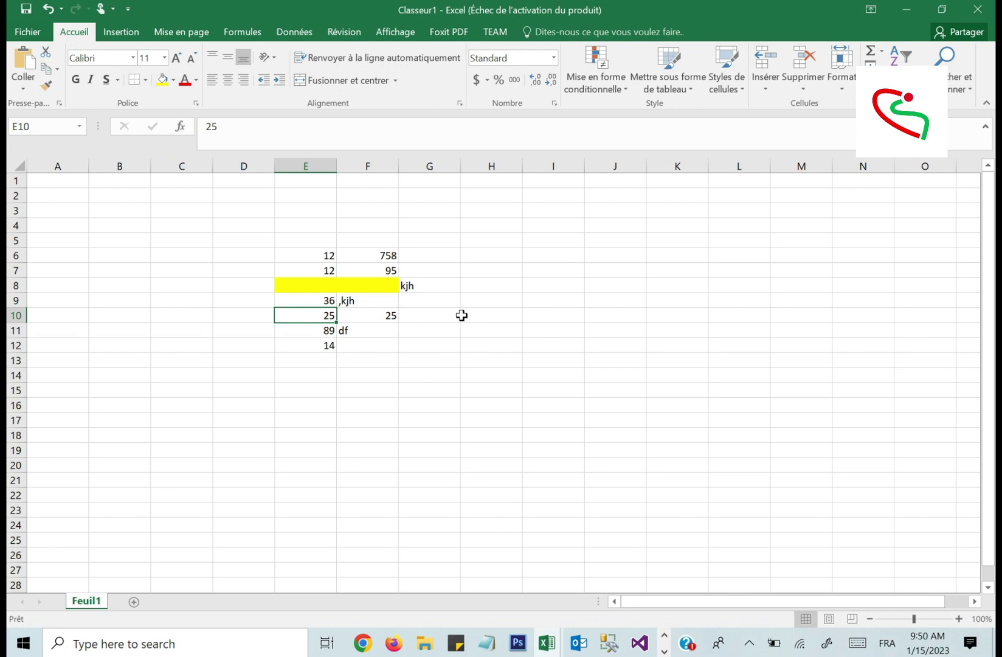
right_click(309, 321)
click(355, 420)
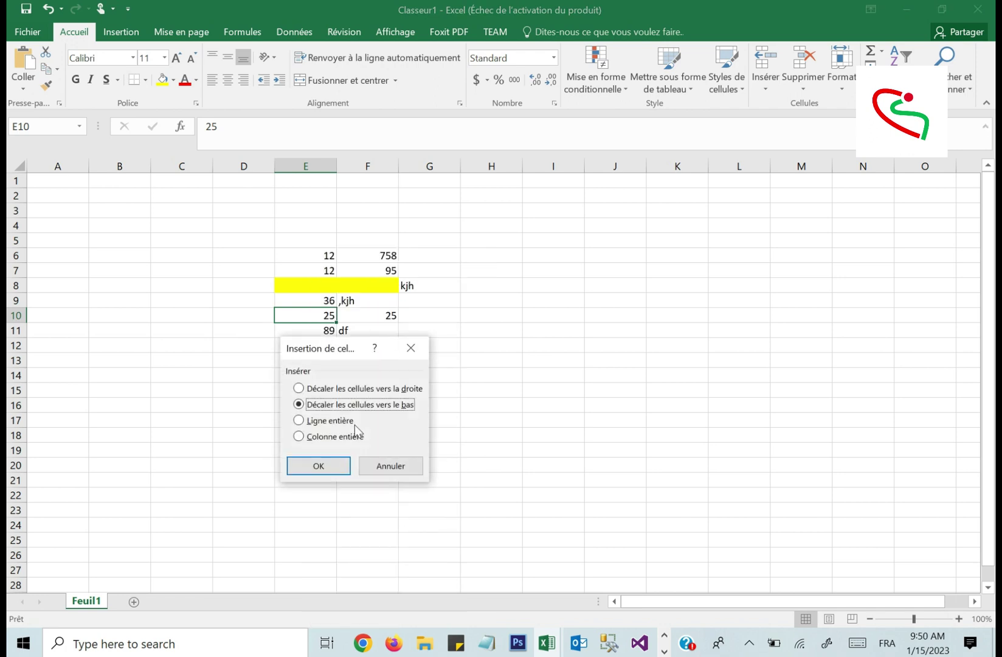
click(299, 420)
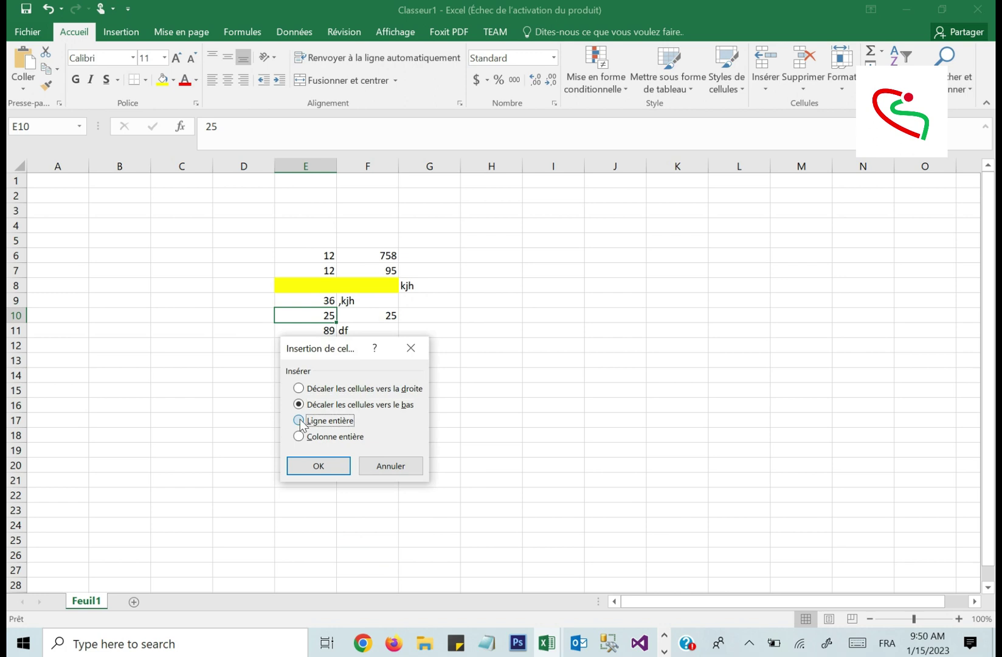
click(317, 465)
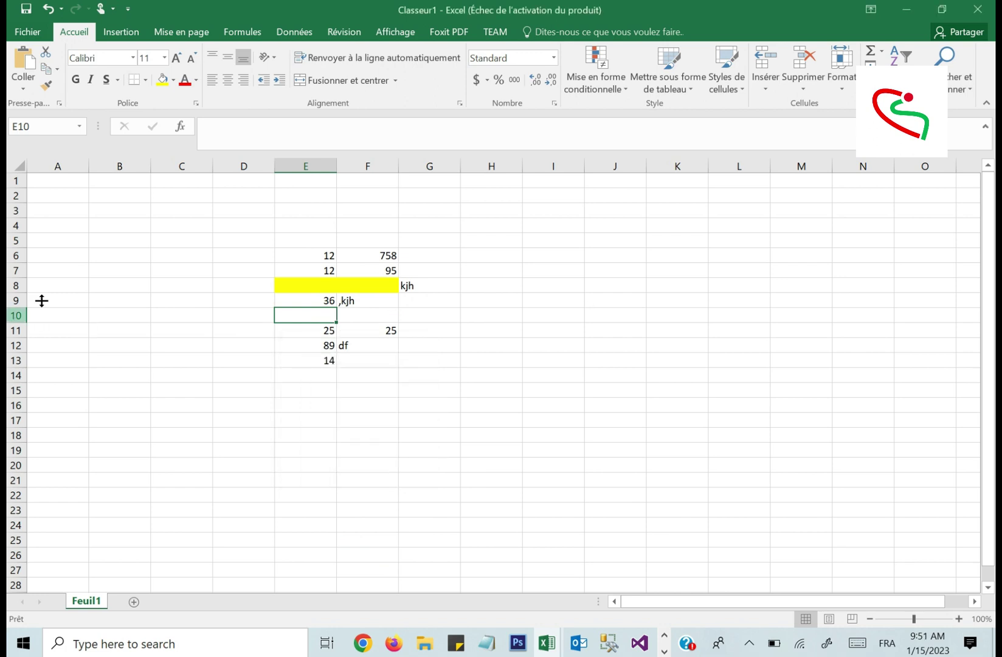
Fill the whole of the blank row 10 with yellow
click(16, 315)
click(162, 80)
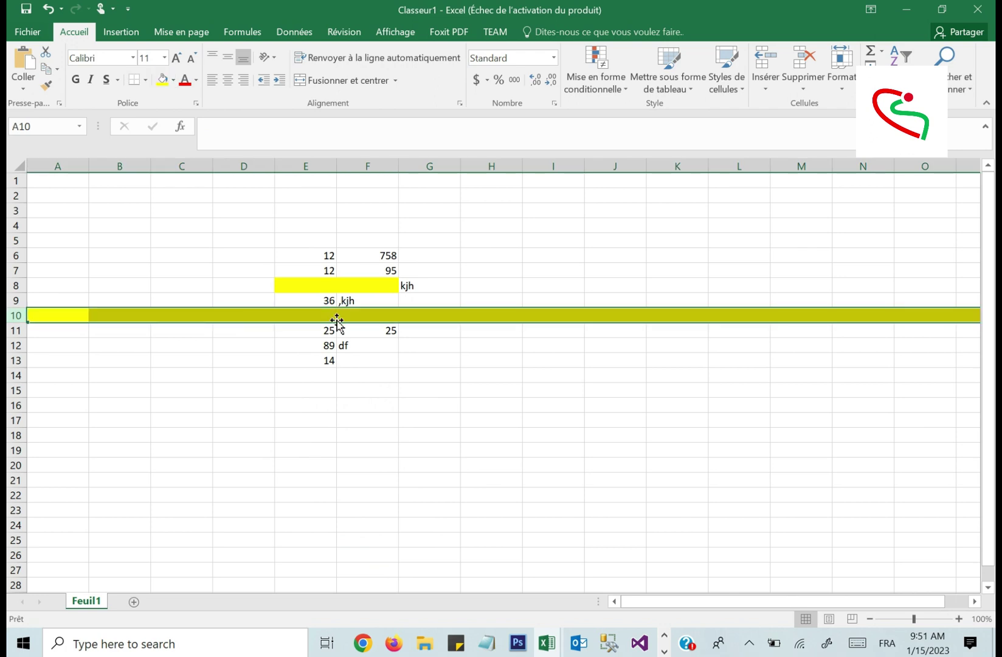
click(345, 349)
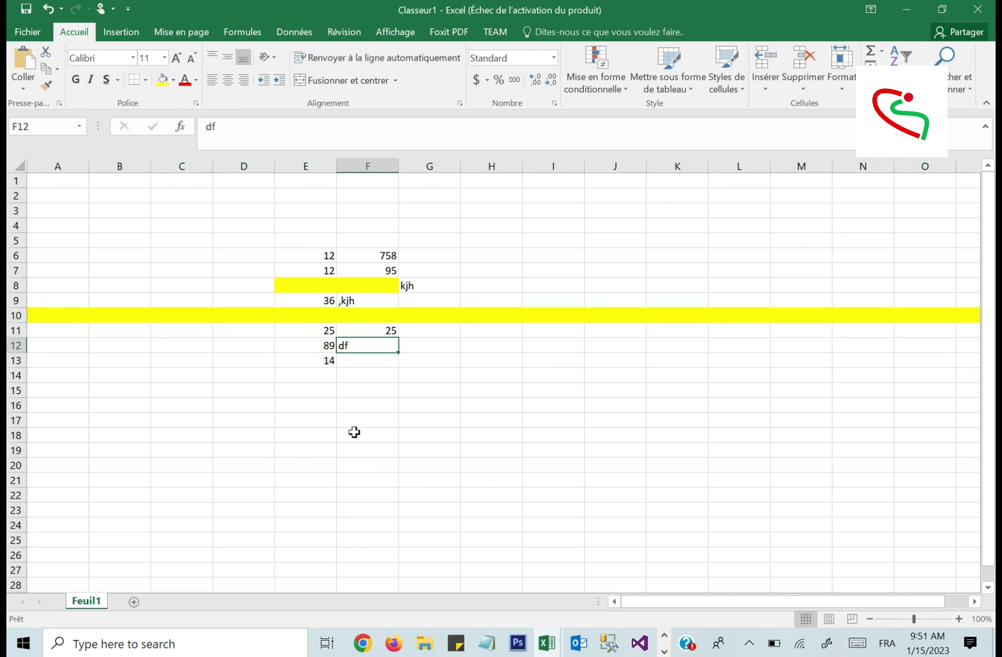
Select the whole of row 12, insert a blank row above it and fill the new row with yellow
click(326, 348)
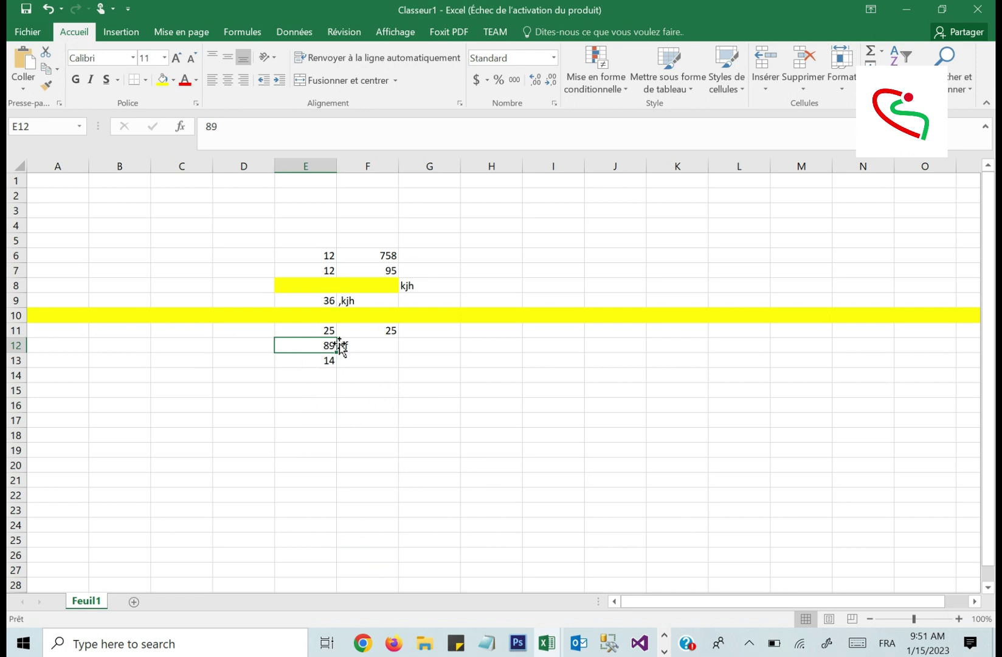
click(12, 344)
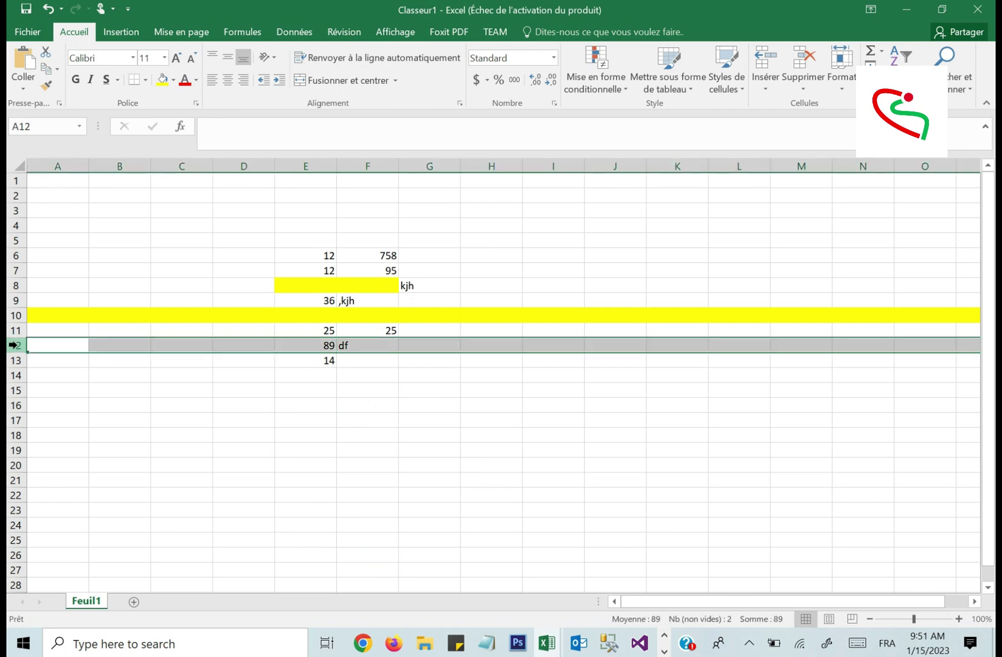
right_click(13, 345)
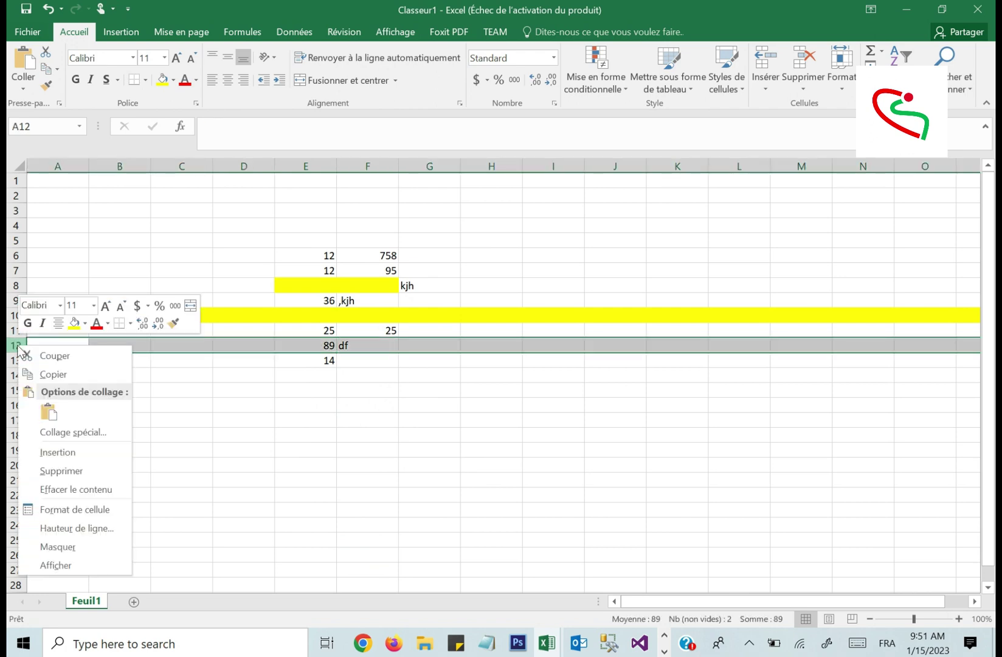
click(53, 453)
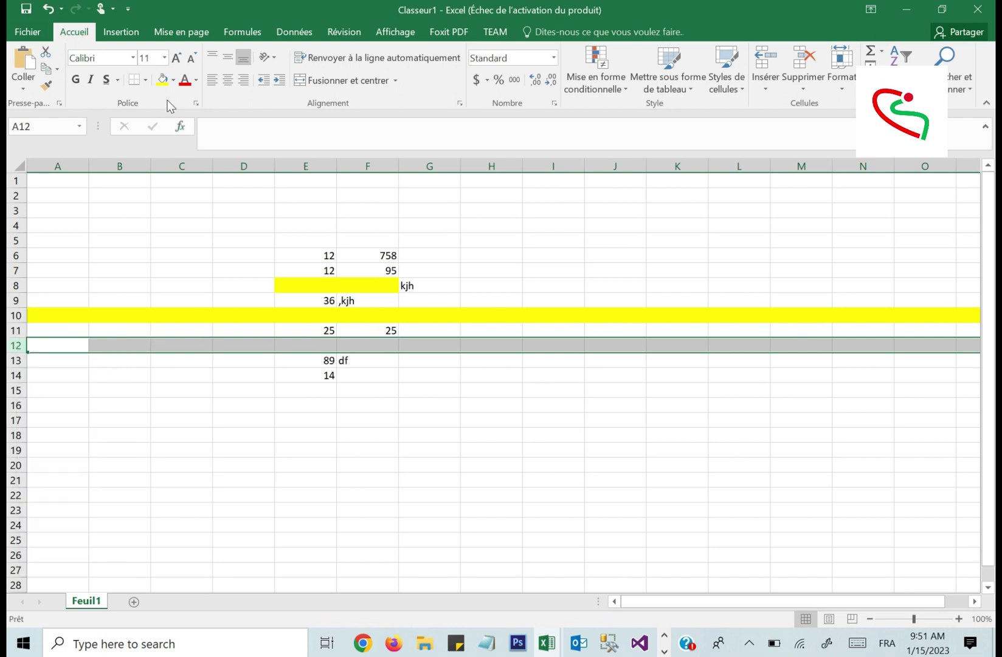
click(162, 79)
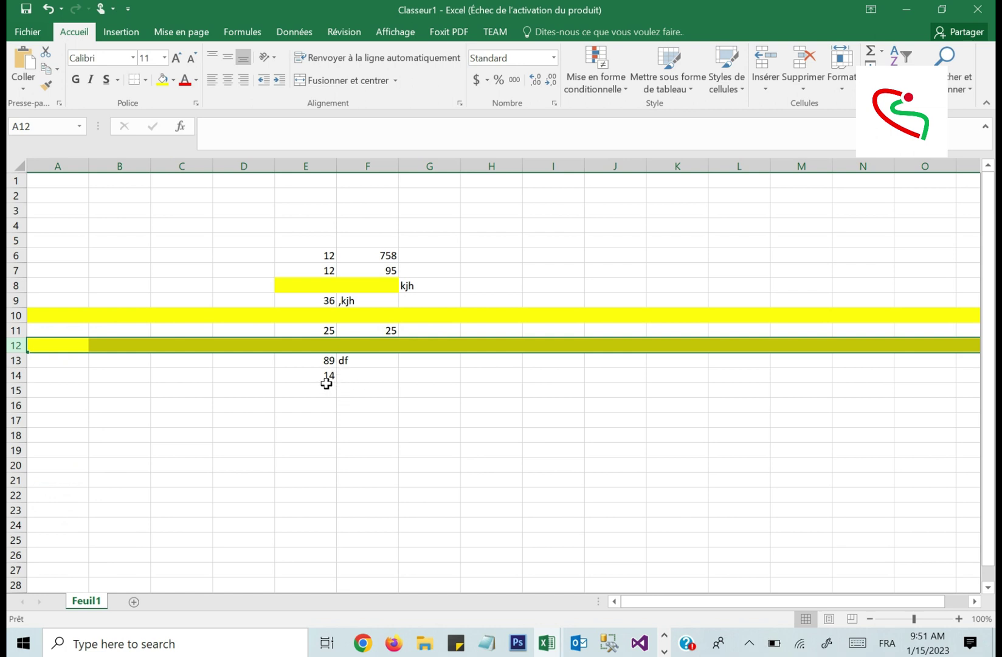
Enter 56 in cell F14, beside the last number of column E
click(327, 375)
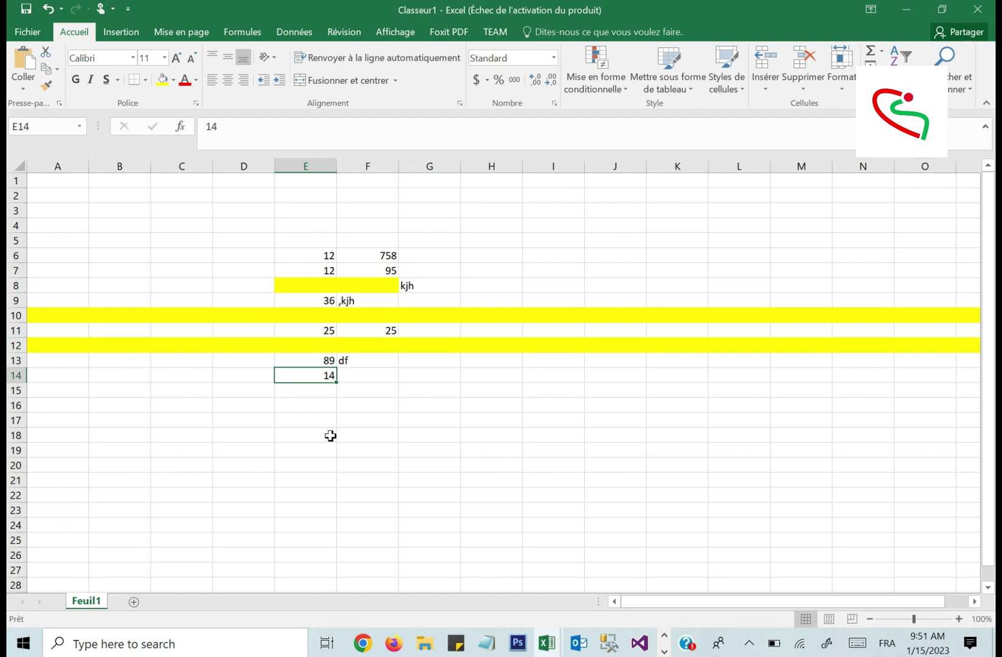
click(360, 378)
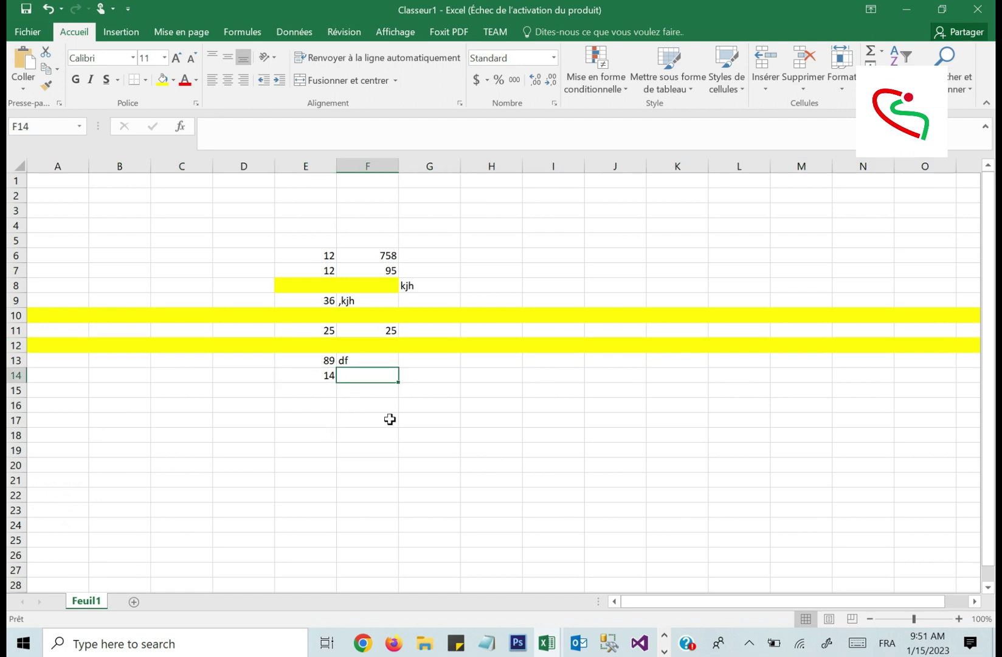
text(56)
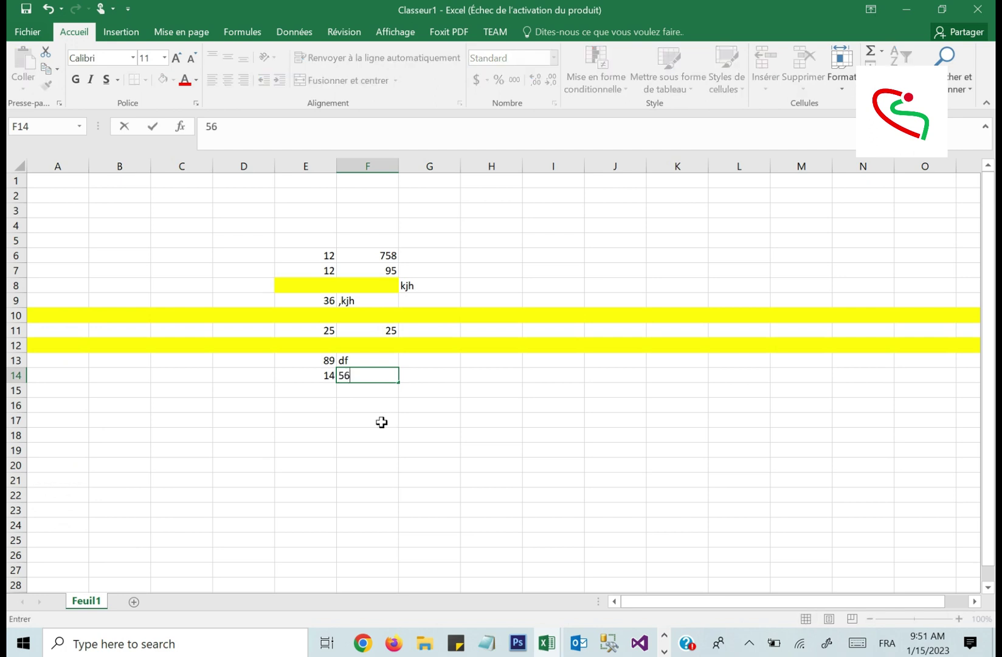
click(381, 422)
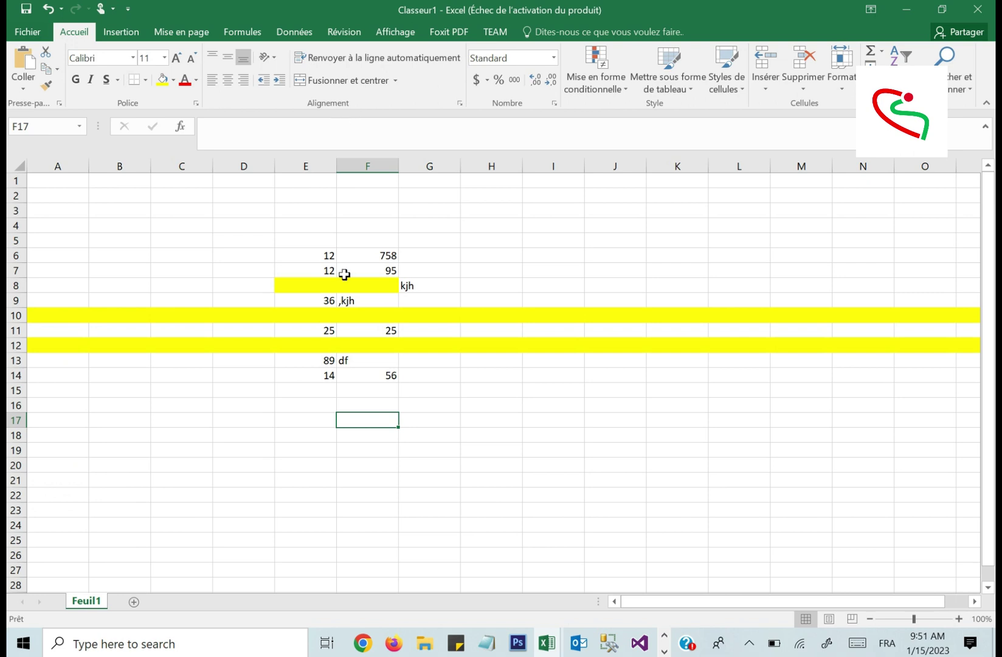
Insert an entire column at cell F14 using the cell insertion options
click(364, 381)
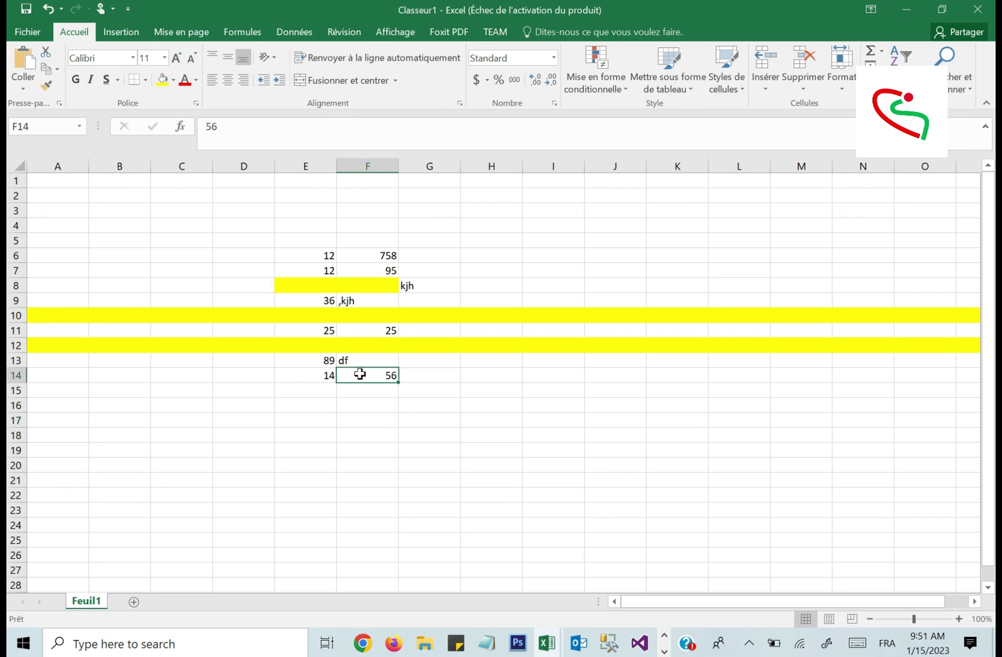
right_click(360, 374)
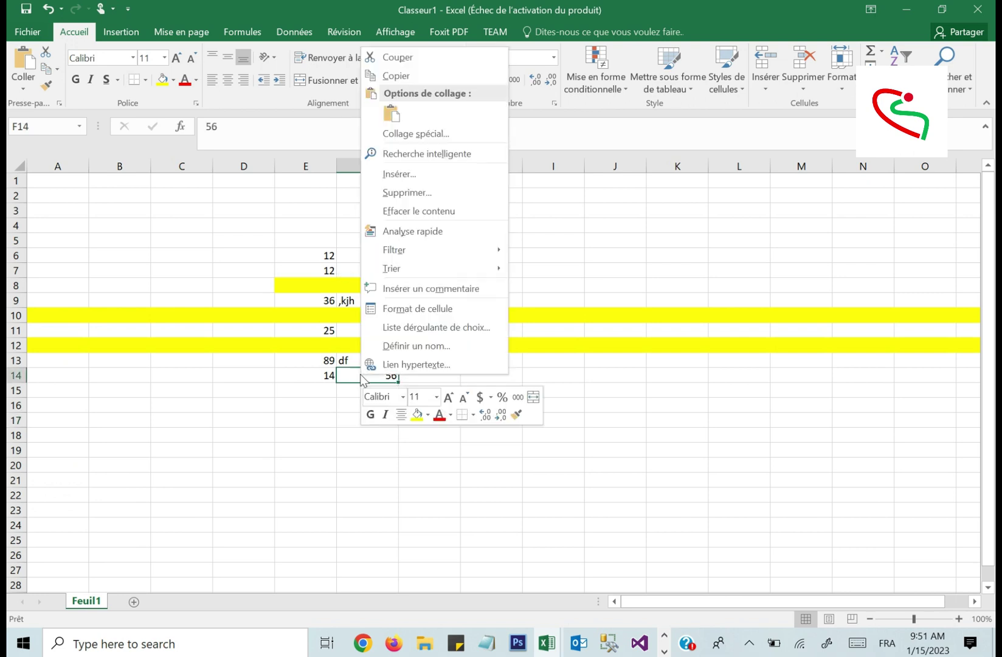
click(423, 175)
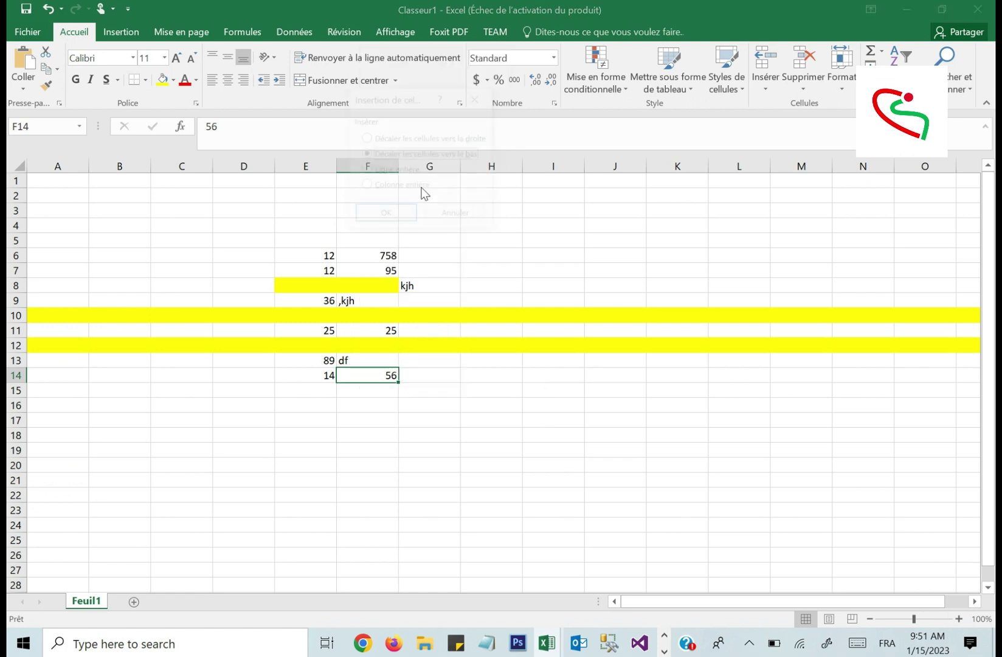
click(394, 190)
click(391, 219)
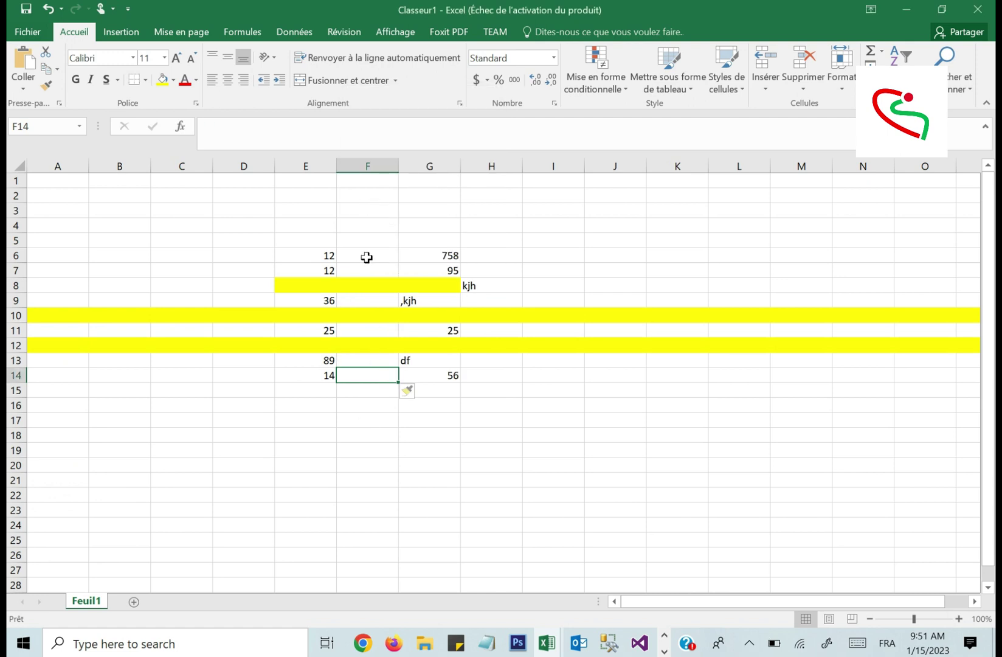
Fill the whole of the blank column F with a medium blue theme color and deselect it
click(368, 166)
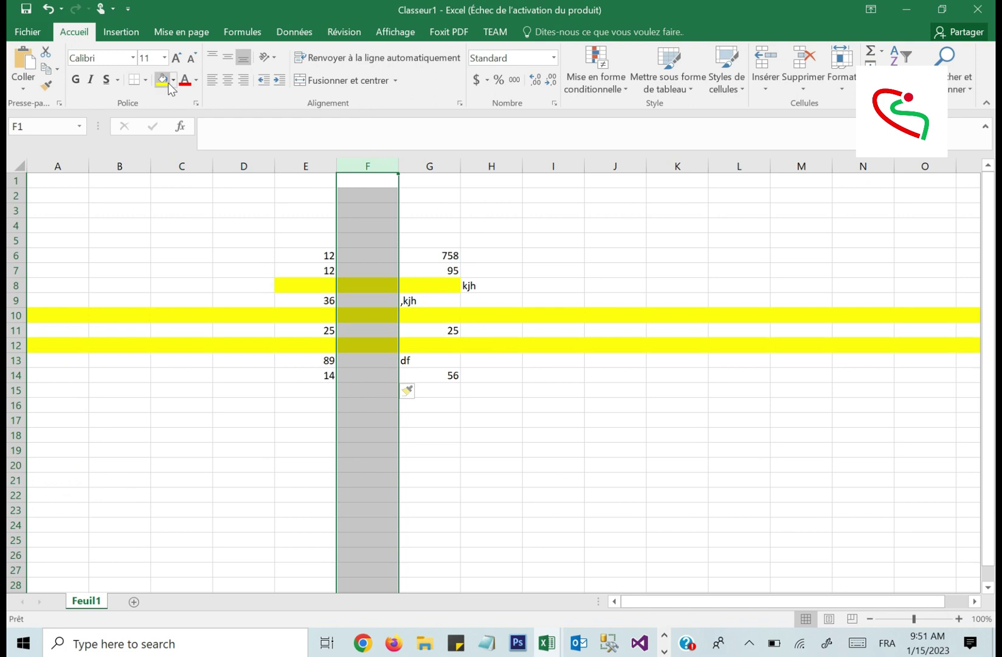
click(173, 80)
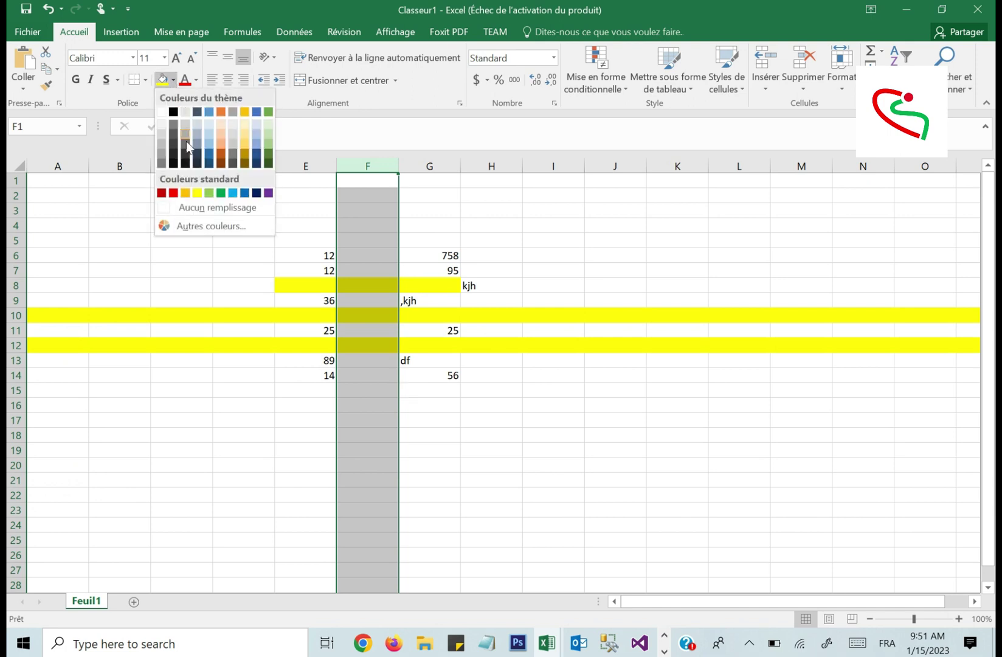
click(257, 146)
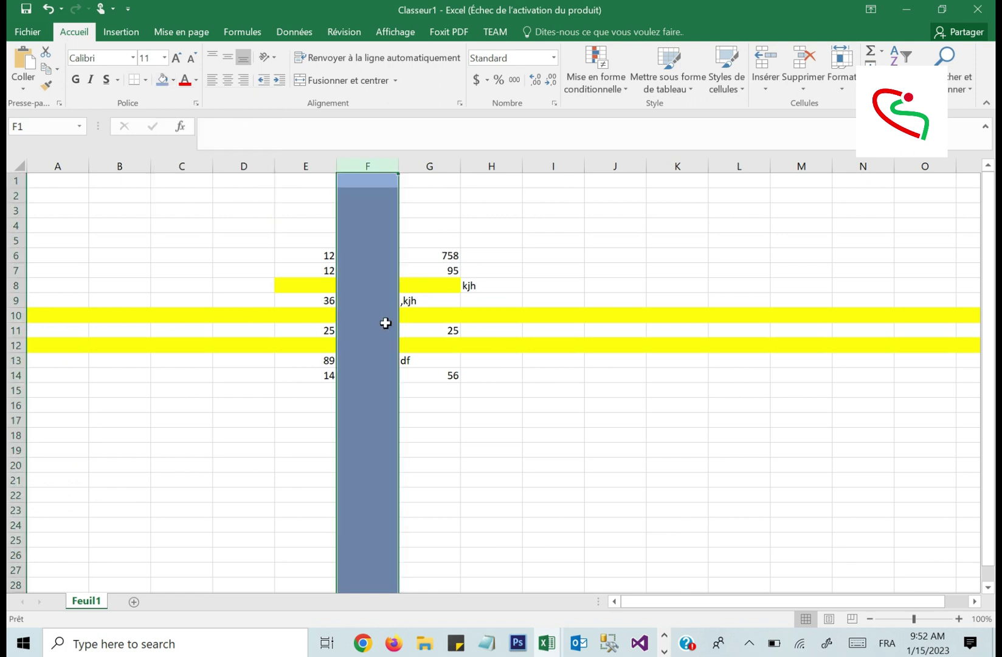
click(173, 80)
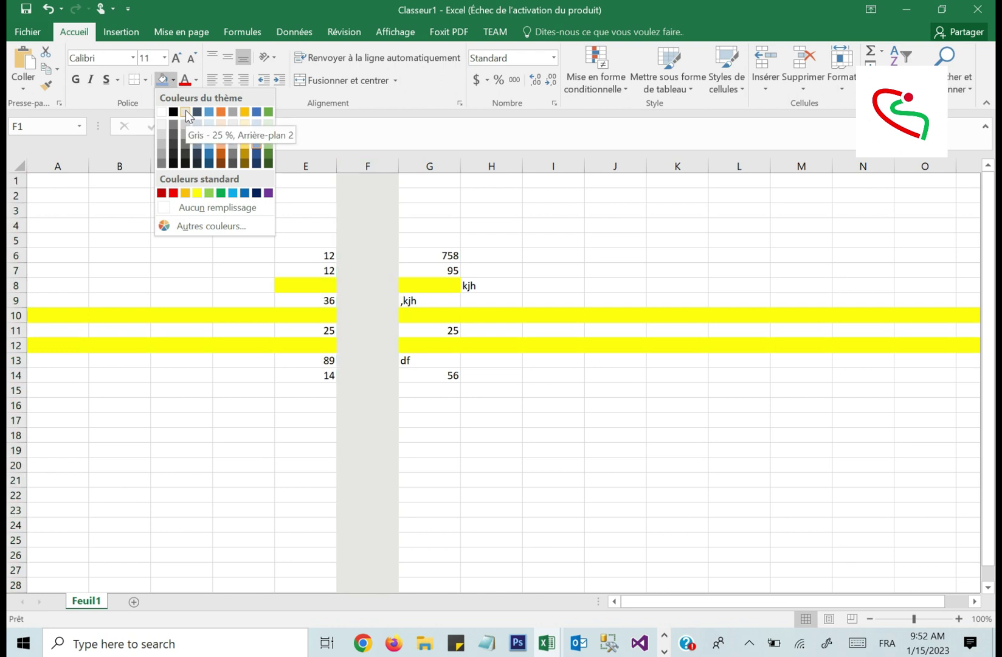
click(440, 419)
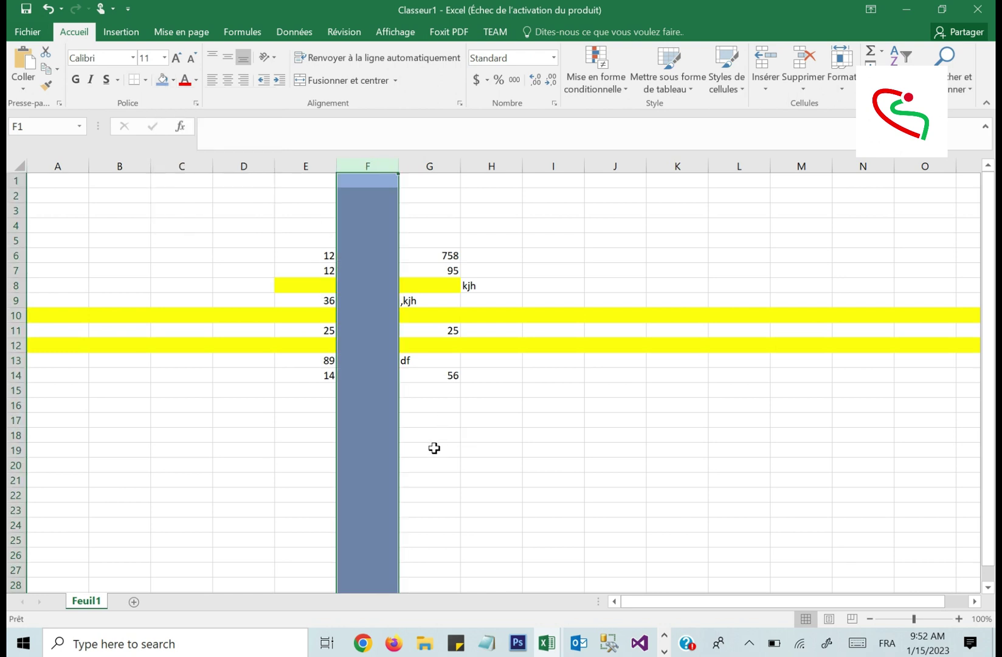
click(435, 389)
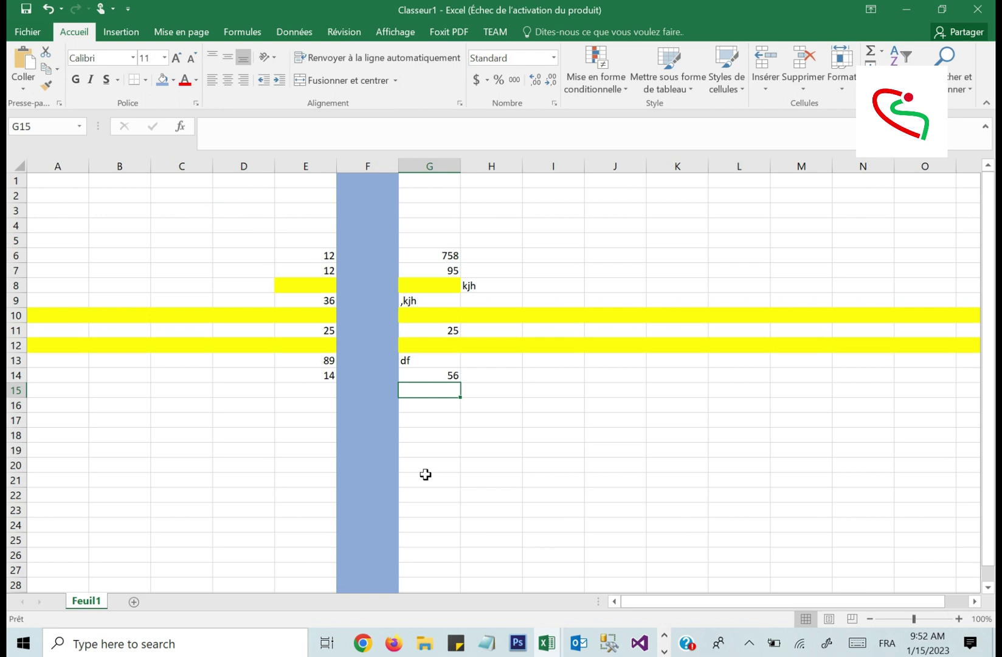